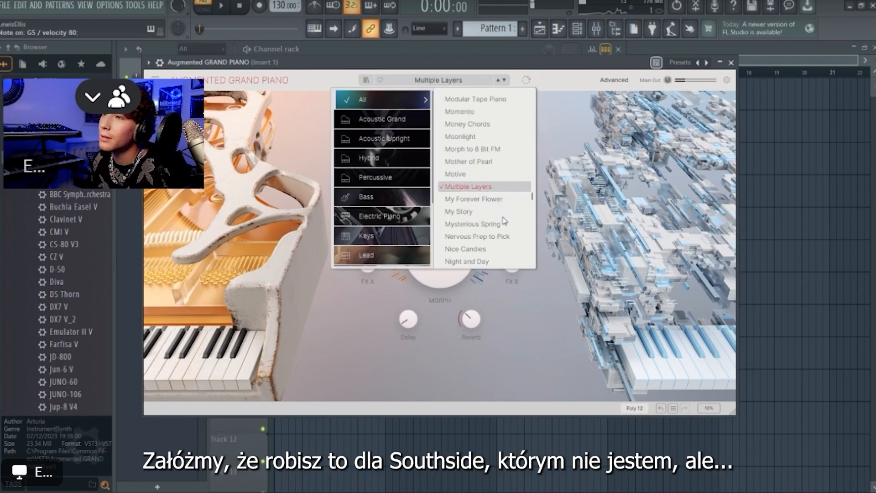
Set the project tempo to 150 BPM and highlight the C# Minor Natural (Aeolian) scale in the piano roll
left_click(497, 212)
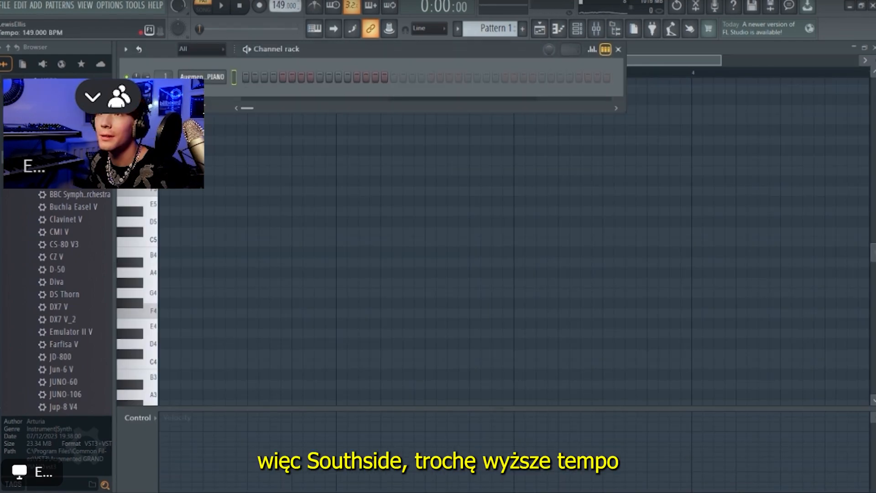
left_click(652, 60)
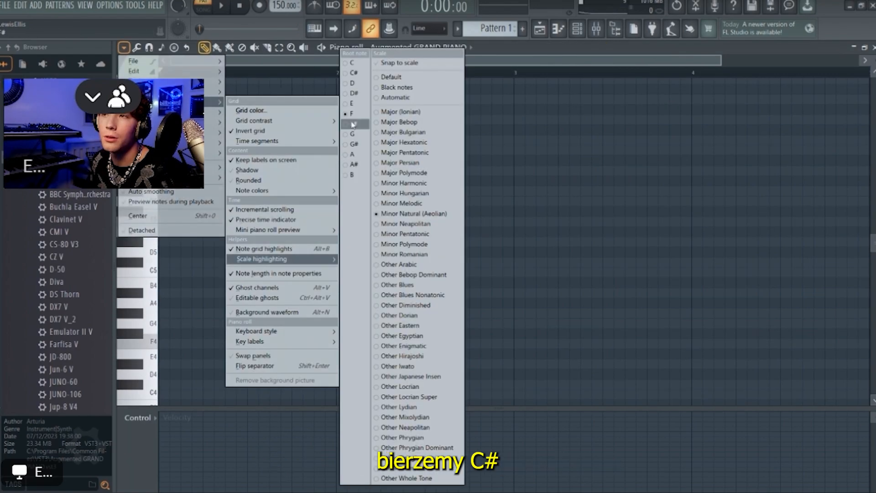
left_click(352, 74)
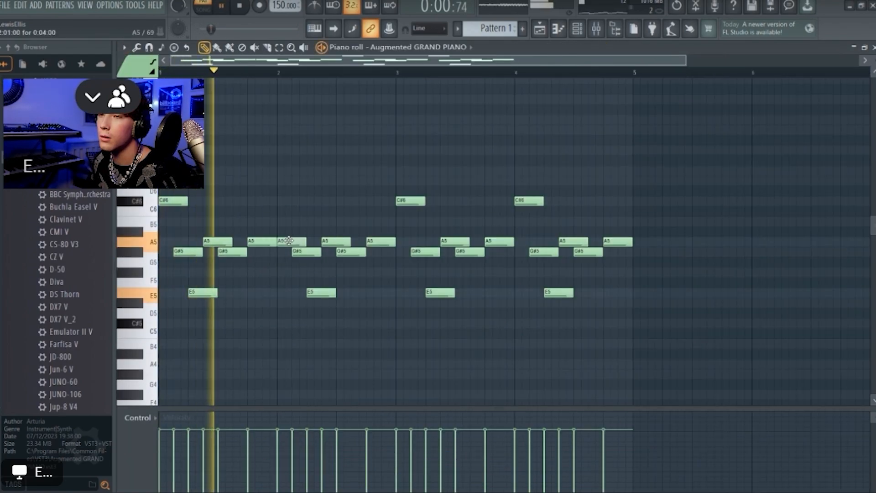
Move the C#6 note at bar 4 down to A5 and duplicate the four-bar melody to fill eight bars
left_click_drag(528, 202, 529, 241)
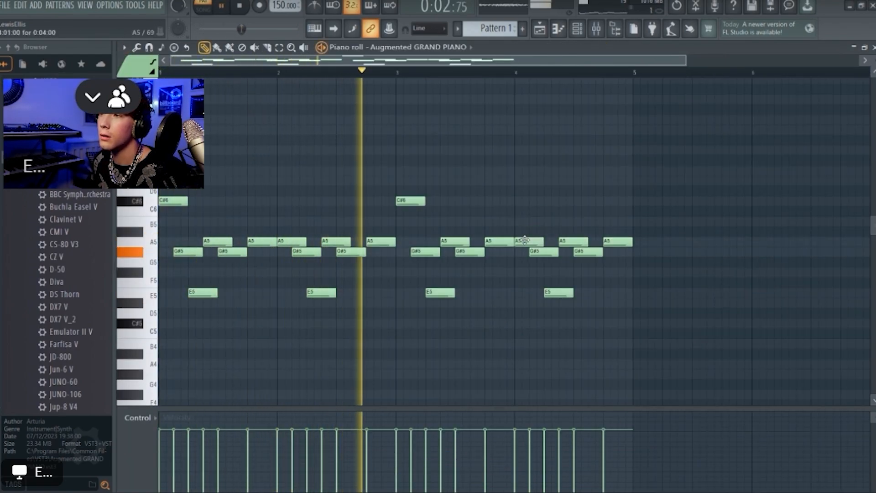
key("ctrl+b")
scroll(685, 217, "down", 3)
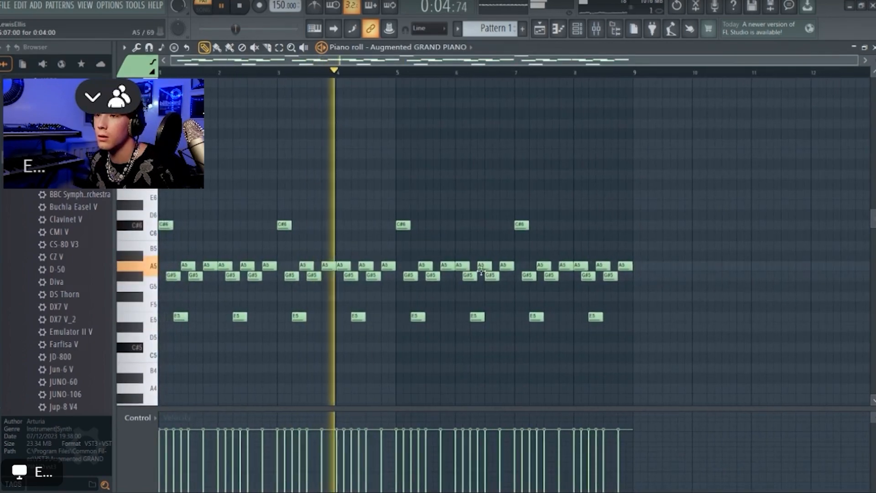
Randomize the velocity levels of the melody notes
key("alt+r")
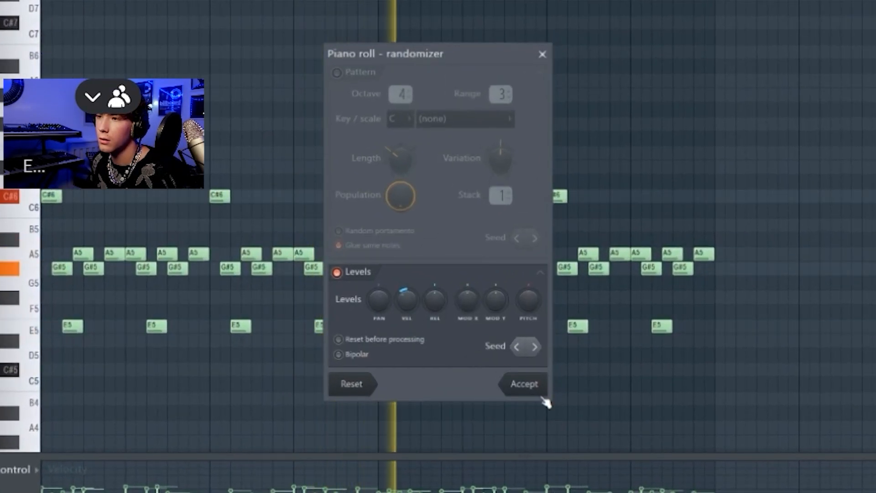
left_click(515, 374)
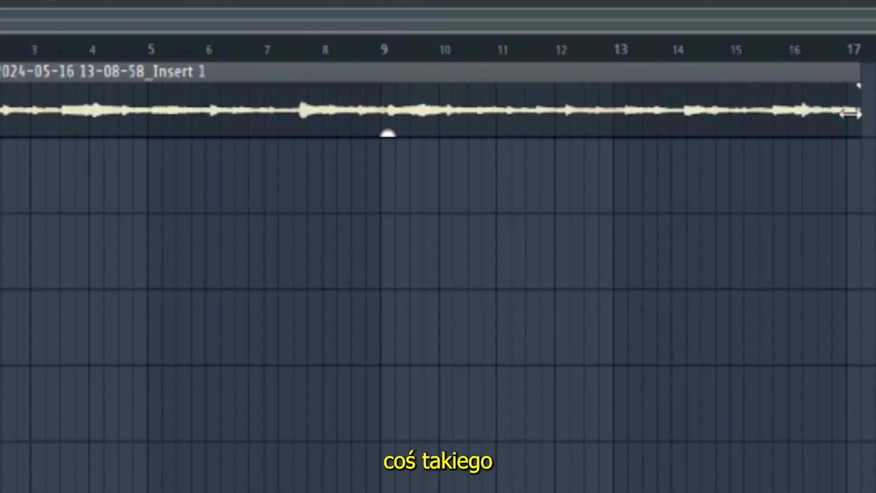
Cut the recorded Insert 1 clip on Track 1 into shorter pieces, removing the part from bar 6 onward
double_click(769, 92)
left_click_drag(269, 273, 324, 397)
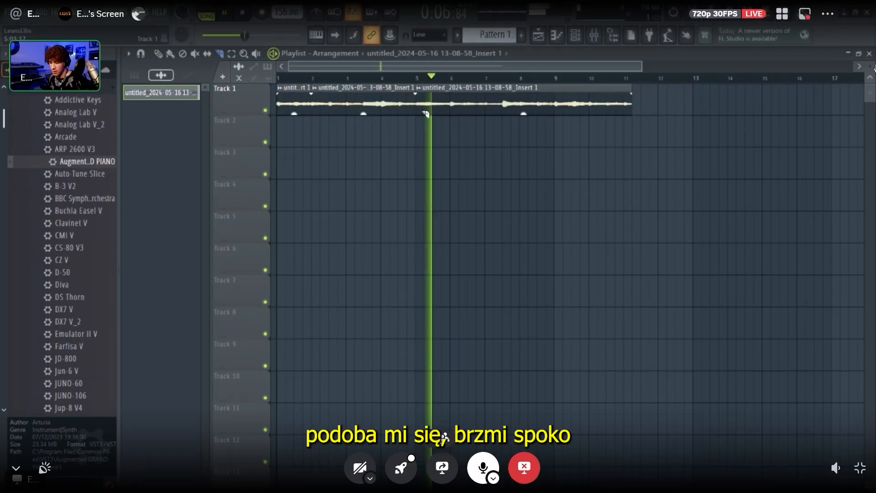
right_click(465, 108)
key("ctrl+b")
right_click(529, 108)
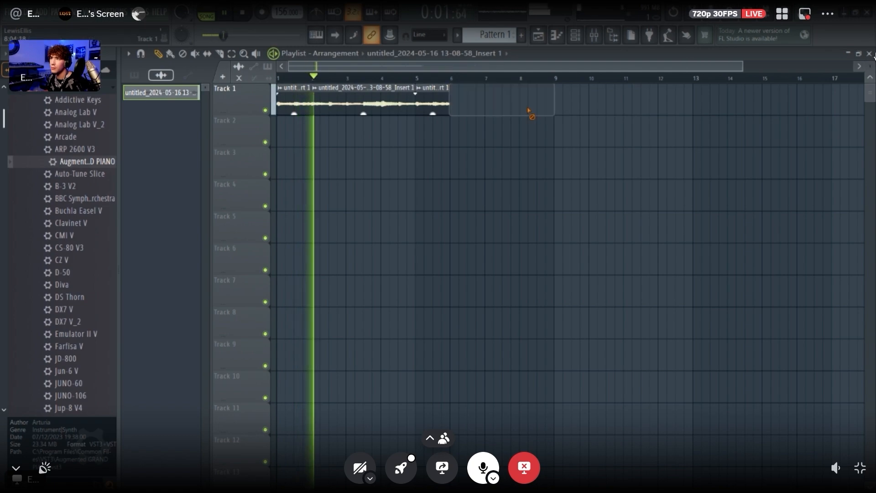
key("ctrl+z")
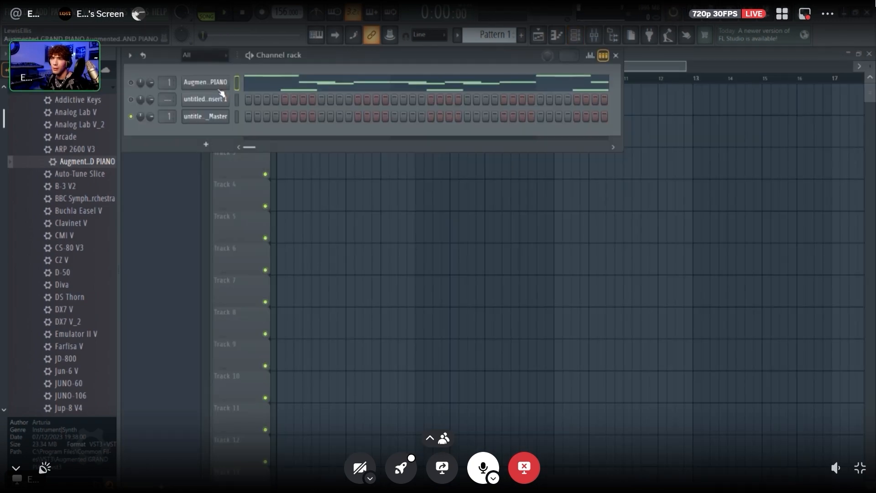
Clone the Augmented GRAND PIANO channel and load the Orbital Mist preset from the Keys category in the clone
right_click(223, 82)
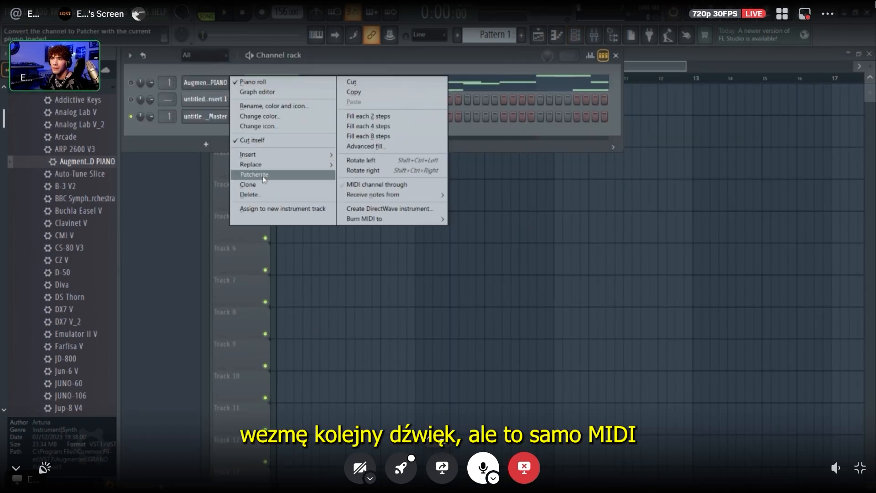
left_click(249, 185)
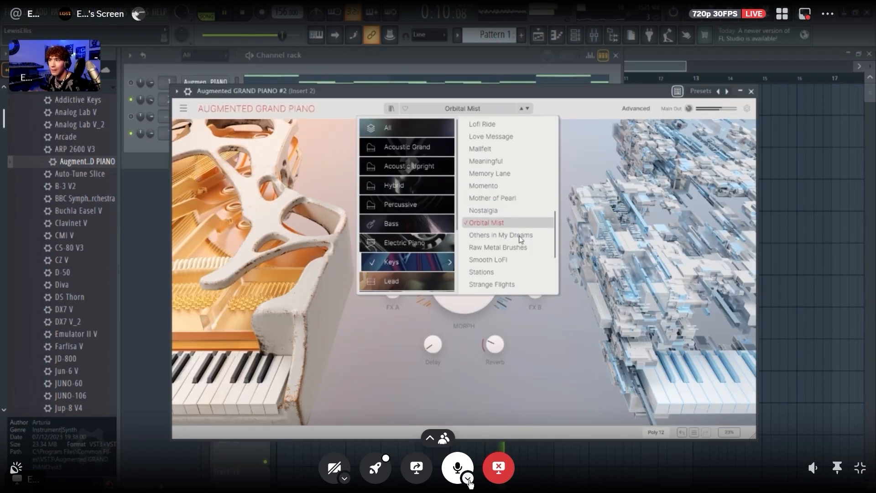
left_click(469, 57)
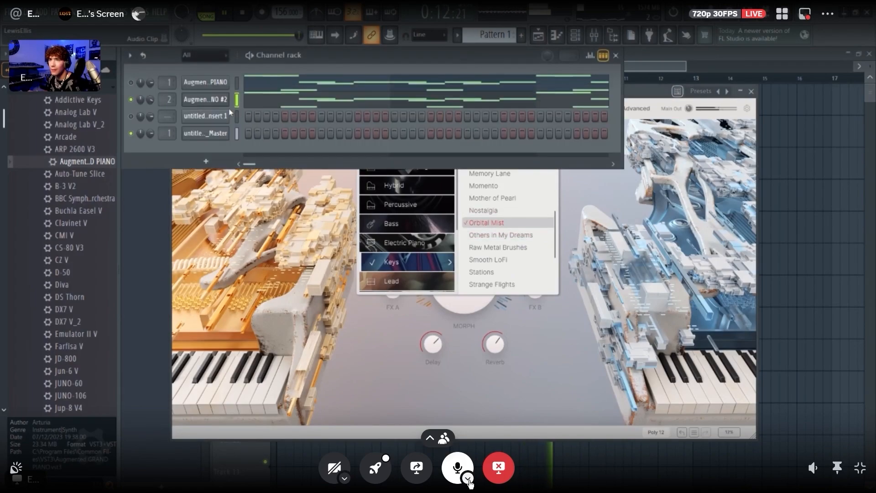
Set up HalfTime on Insert 2 with a 1/2 loop in 2x mode, and transpose the cloned piano's notes up an octave
left_click(595, 38)
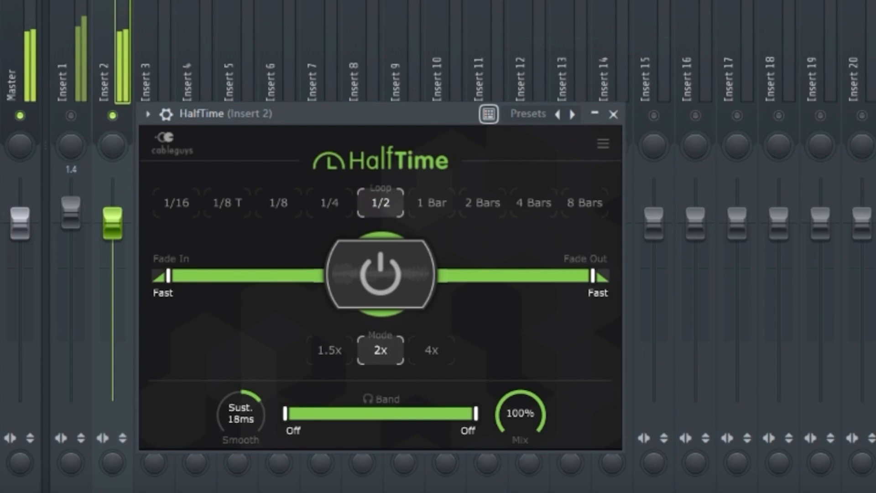
key("F6")
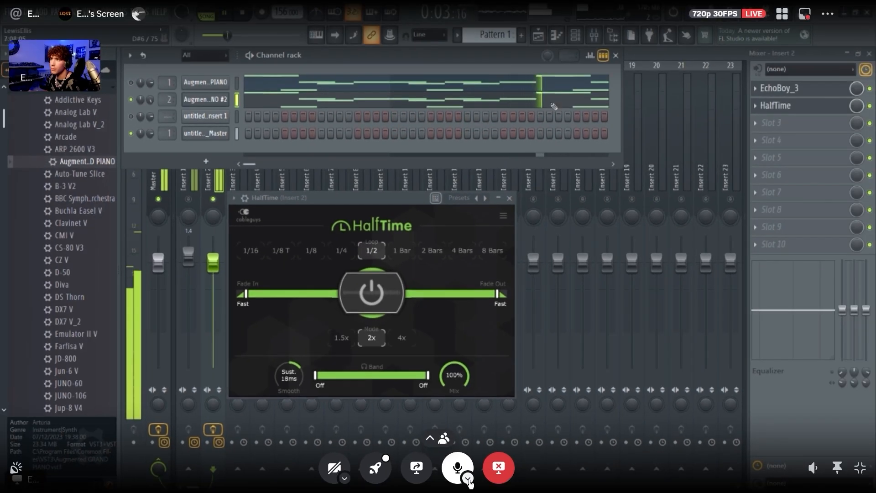
left_click(554, 103)
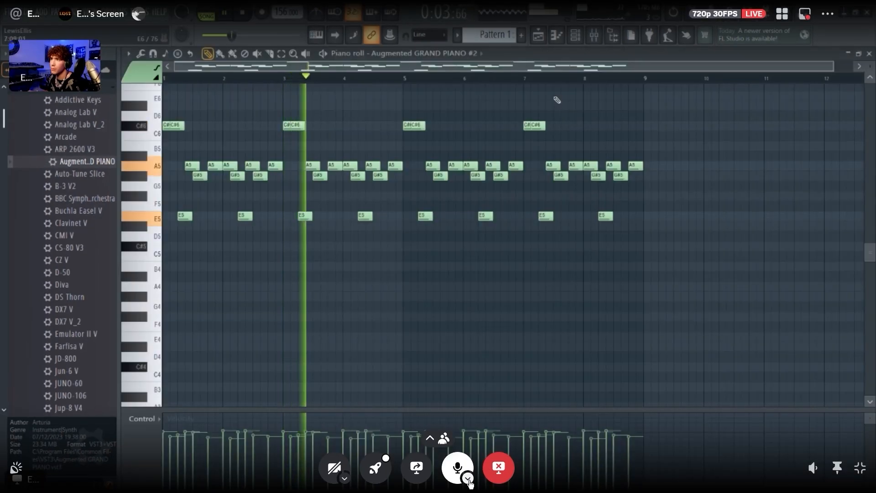
key("ctrl+Up")
scroll(556, 100, "up", 3)
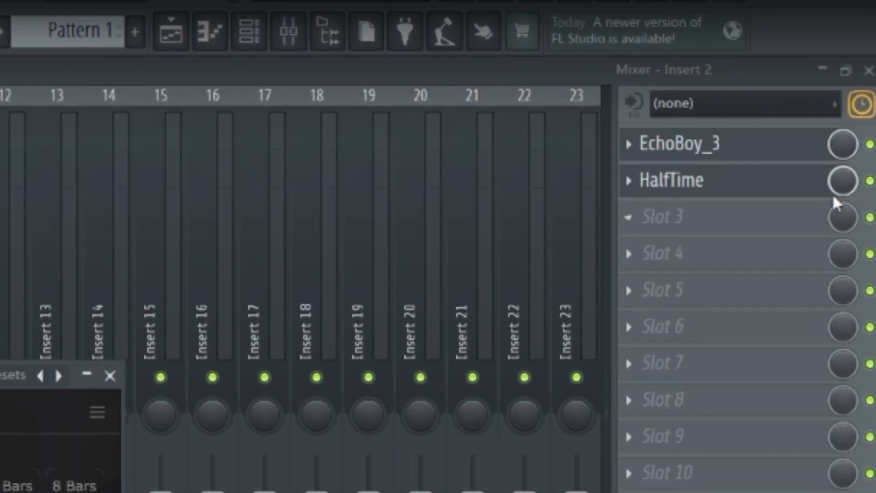
Pan Insert 2 to the right and lower its level to -2.9 dB, and pan Insert 1 54% left
left_click_drag(843, 182, 842, 208)
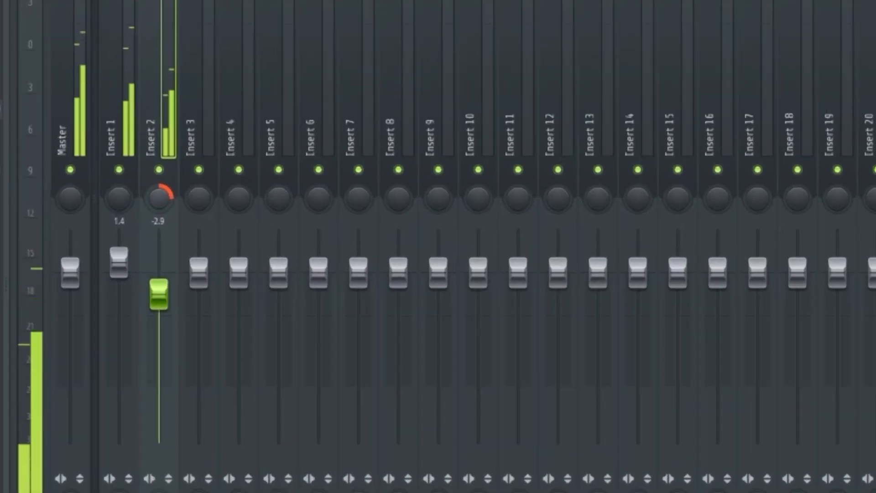
left_click_drag(130, 194, 130, 222)
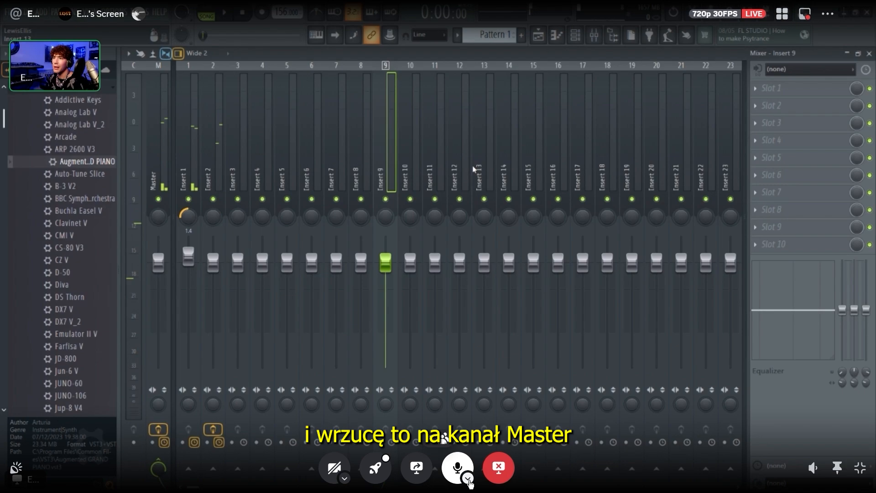
Load the saved mixer track state Ellis Sample Master on Insert 10
right_click(419, 64)
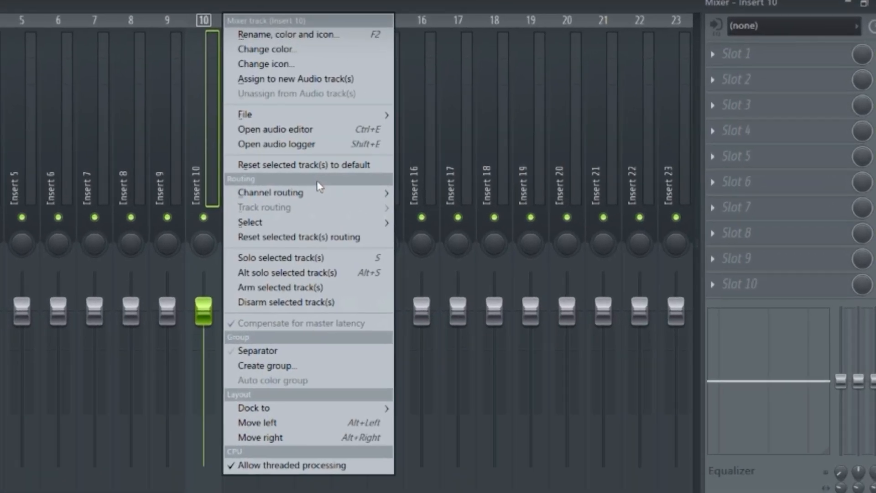
mouse_move(491, 181)
mouse_move(303, 115)
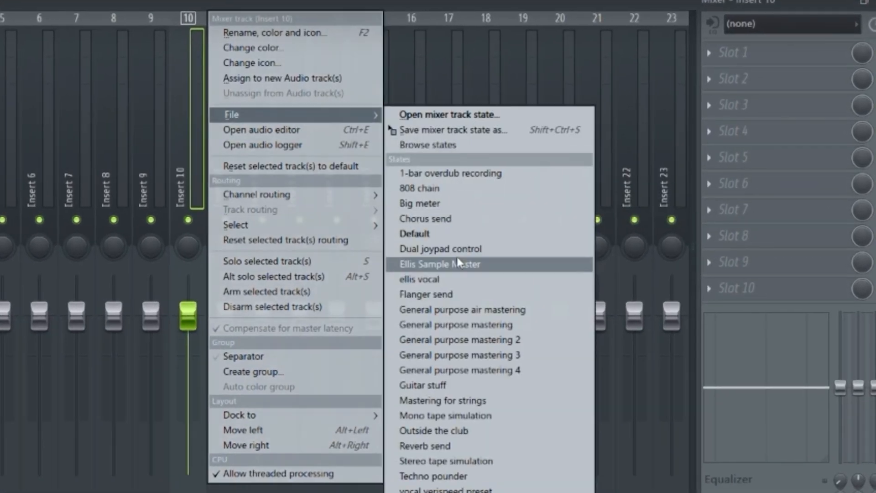
left_click(456, 257)
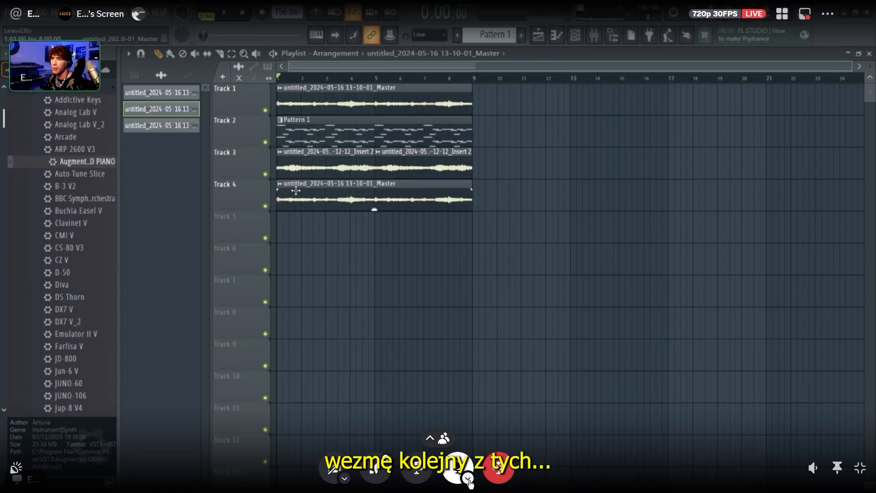
Make the Master audio clip on Track 4 unique and stretch it shorter, to about six bars
left_click(279, 183)
left_click(306, 295)
left_click_drag(471, 209, 428, 208)
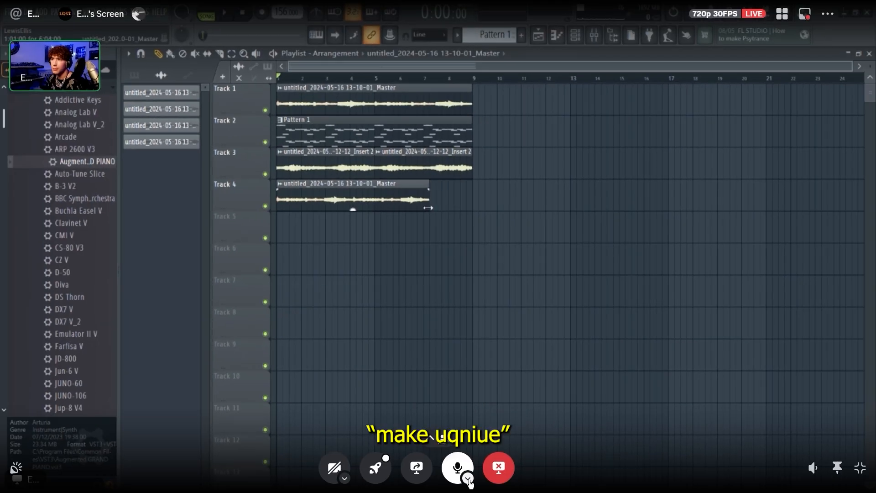
Raise the time-stretching pitch of the Track 4 audio clip in its channel settings
double_click(371, 203)
left_click_drag(319, 171, 319, 141)
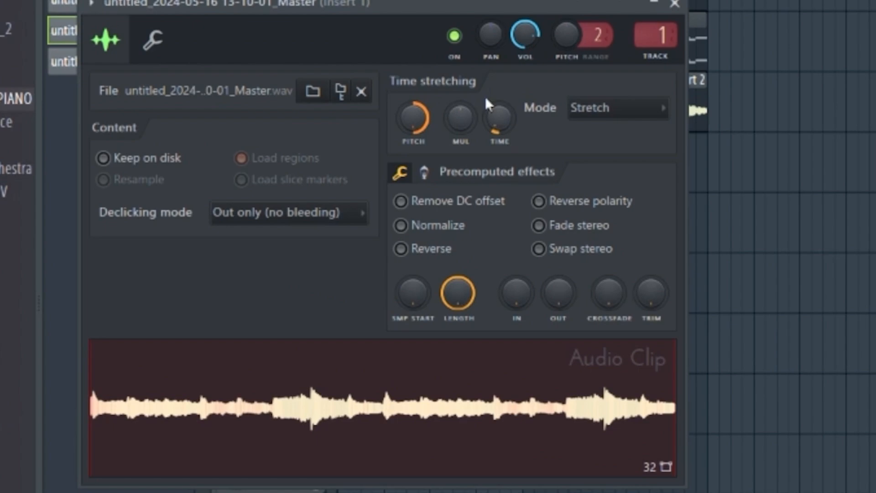
left_click_drag(537, 68, 557, 160)
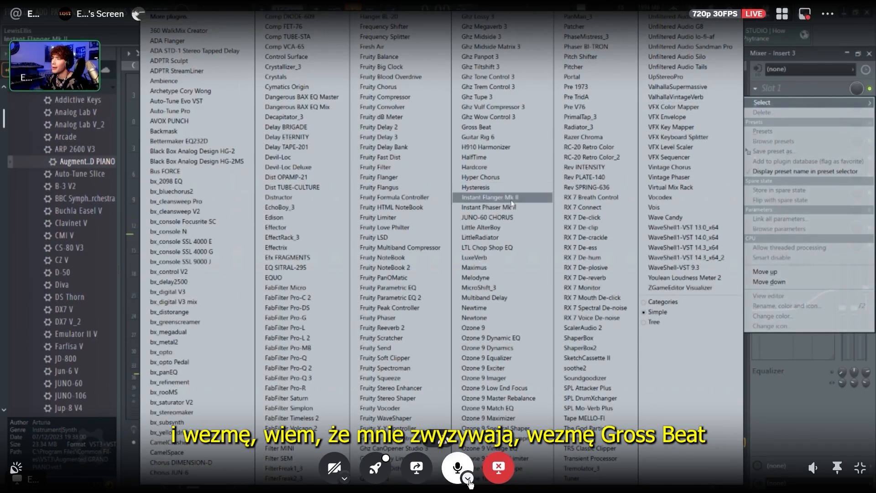
Load Gross Beat on Insert 3, reset the track's panning and audition the result
left_click(500, 128)
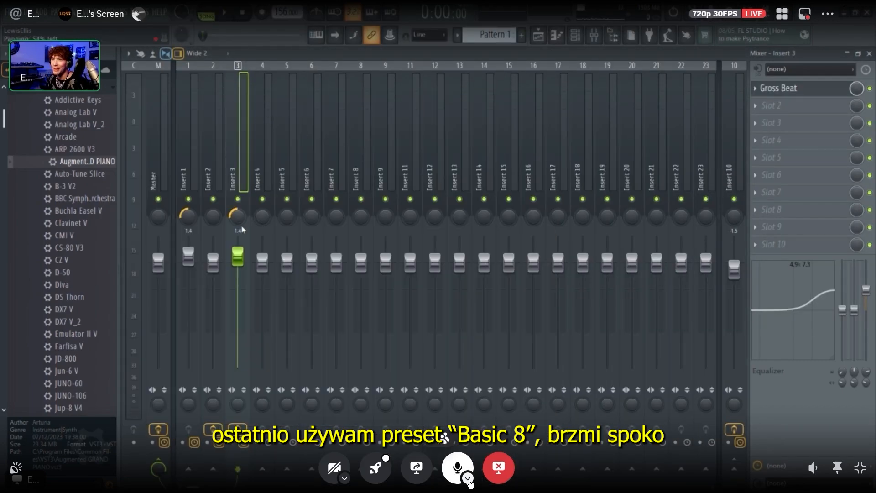
right_click(239, 220)
left_click(258, 229)
key("space")
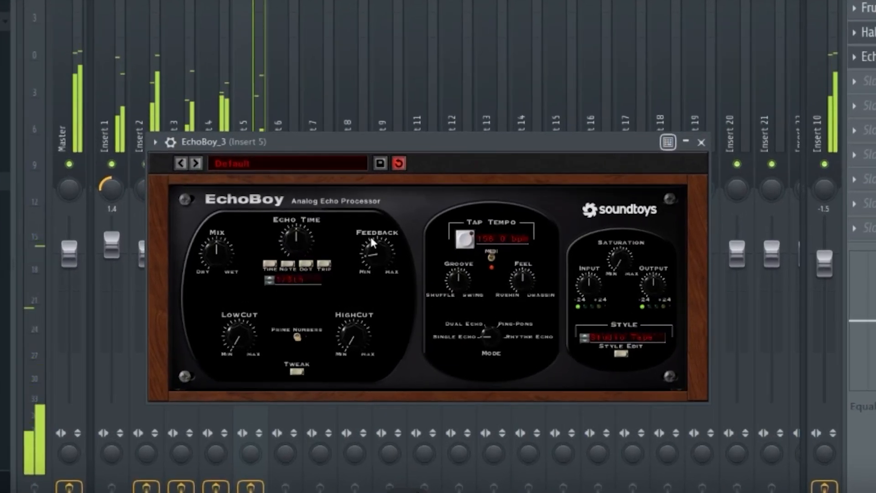
Adjust EchoBoy on Insert 5, changing its echo note length and raising the low cut
left_click_drag(370, 239, 371, 235)
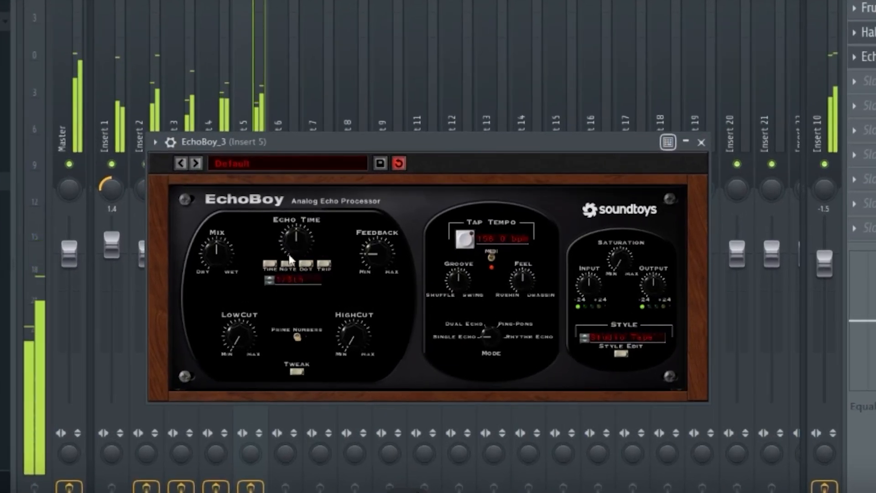
left_click(269, 278)
left_click_drag(233, 338, 232, 322)
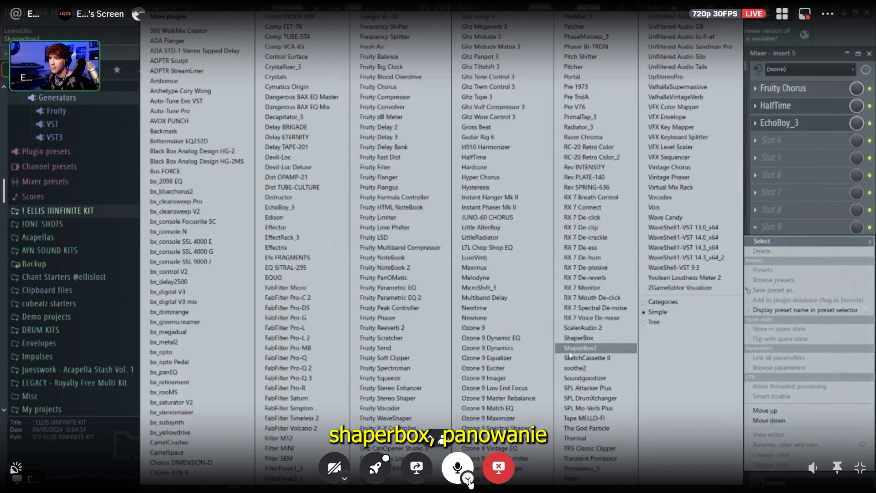
Add ShaperBox2 to Insert 5 with a sine-shaped Pan curve of 1/2 length and set its mix to 90%
left_click(579, 348)
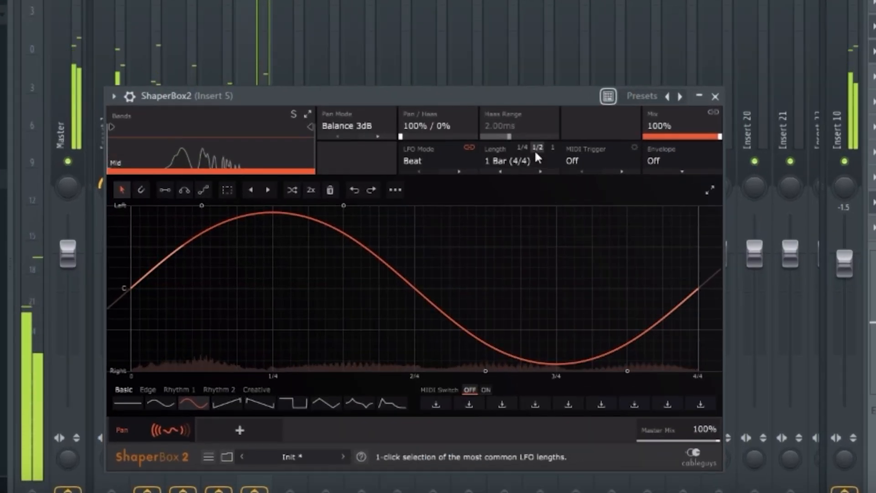
left_click(522, 189)
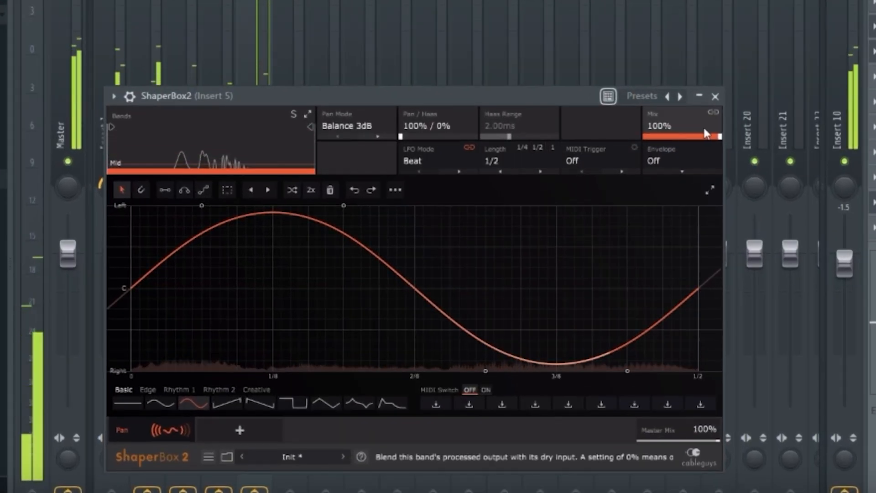
left_click_drag(720, 137, 713, 137)
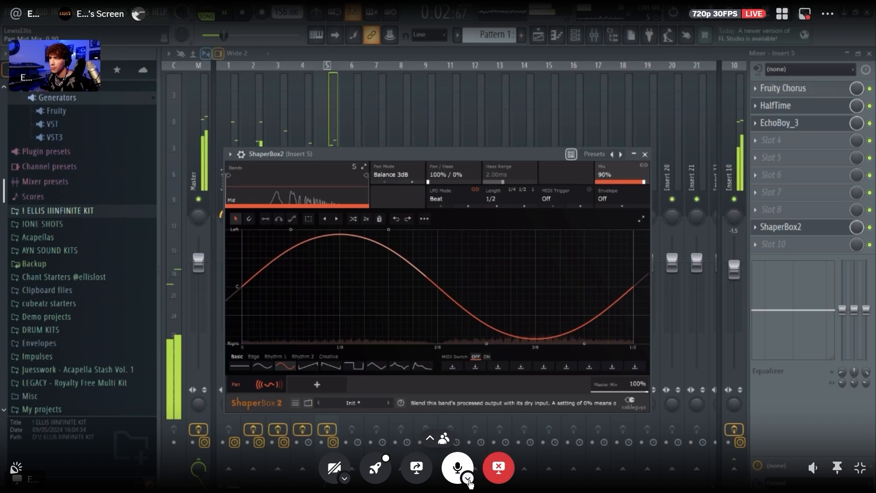
Stop playback and create an automation clip for the HalfTime mix level on Insert 5
key("F5")
key("space")
left_click(594, 35)
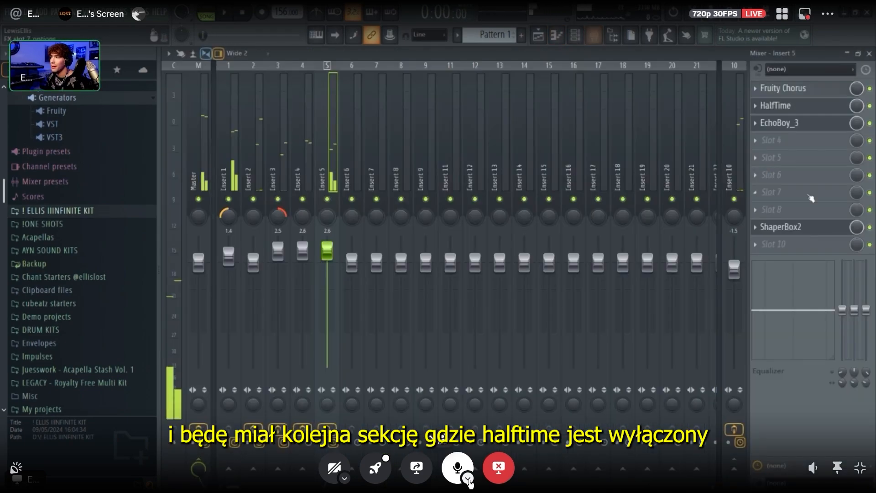
right_click(856, 107)
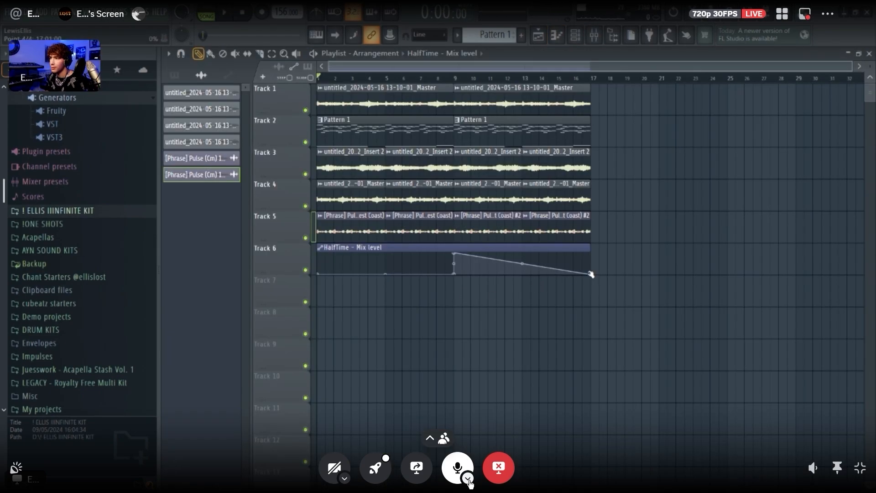
Swap the Track 5 phrase clips so the #2 pair comes first, and hold the HalfTime mix automation at 100% from bar 9 to 17
left_click_drag(351, 226, 597, 241)
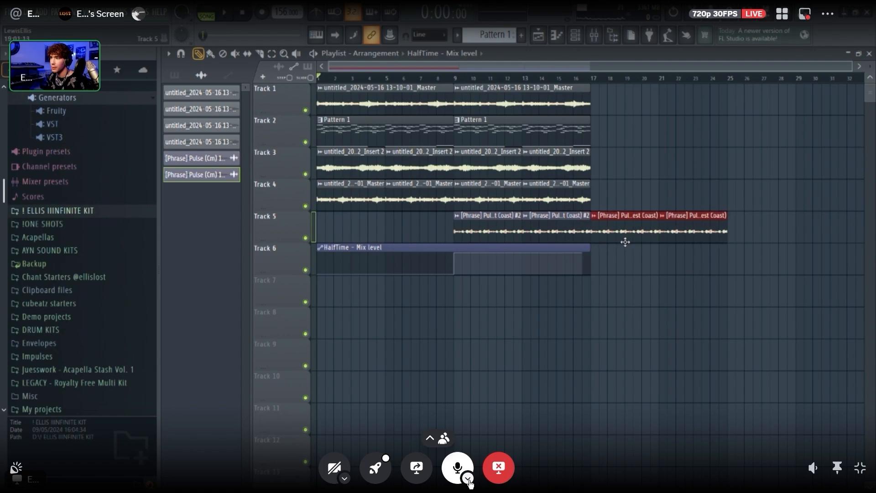
key("ctrl+z")
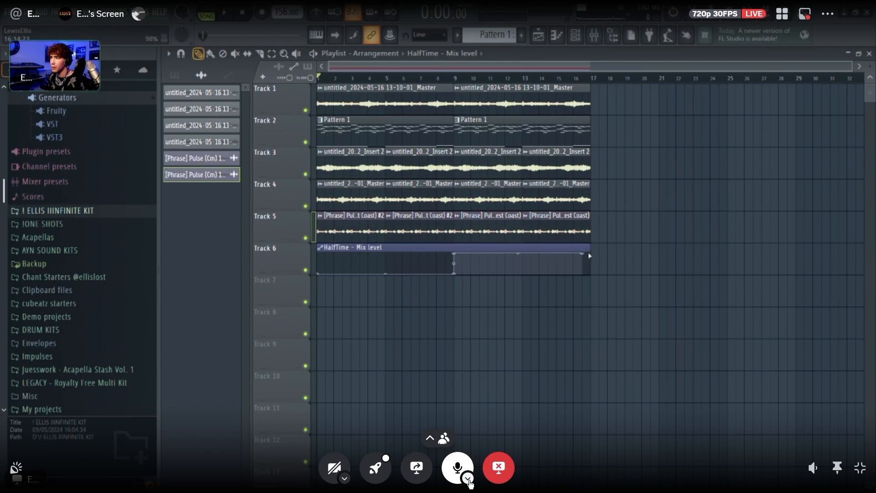
left_click_drag(372, 249, 694, 277)
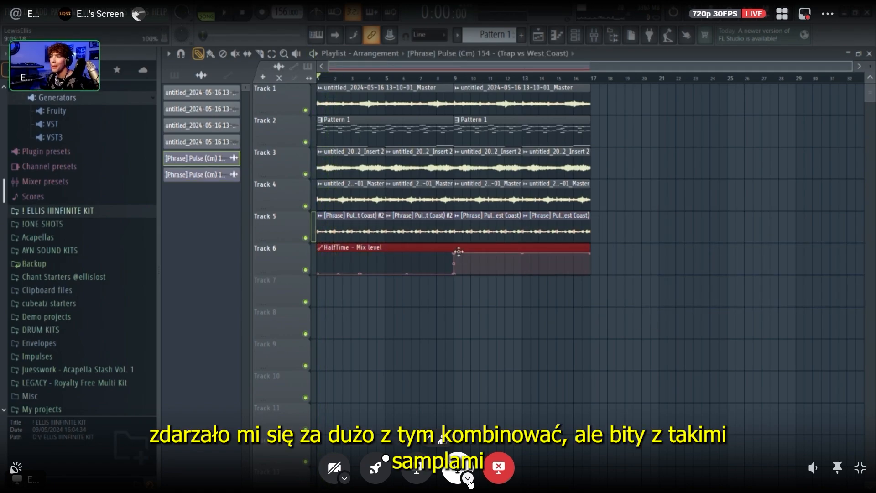
Move the HalfTime mix level automation clip from Track 6 down to Track 7 and collapse the browser's Plugin database
left_click_drag(459, 251, 438, 291)
left_click(435, 298)
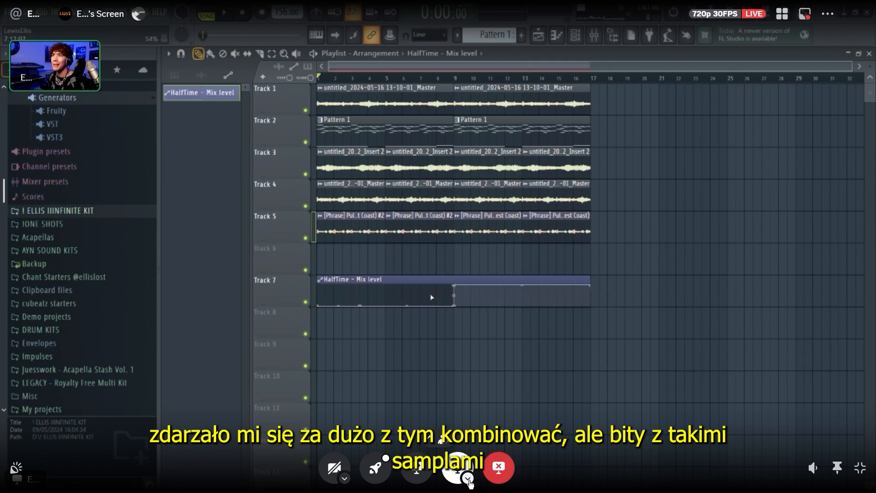
scroll(60, 188, "up", 3)
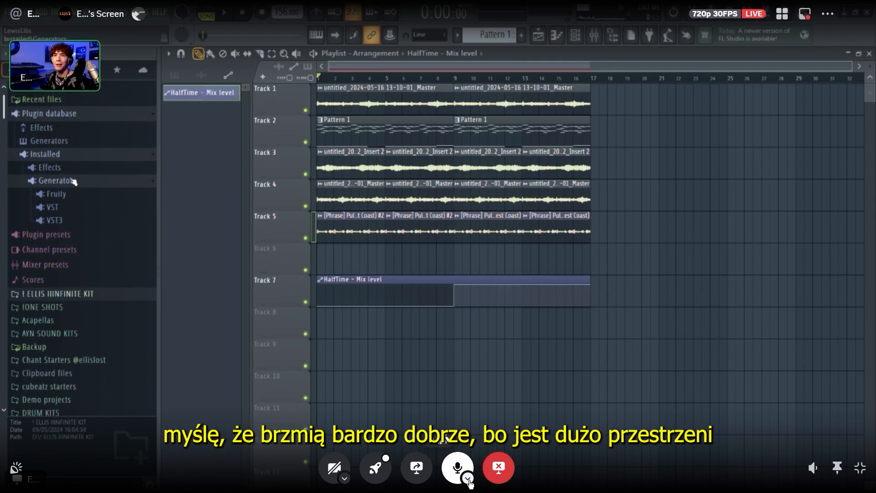
left_click(94, 115)
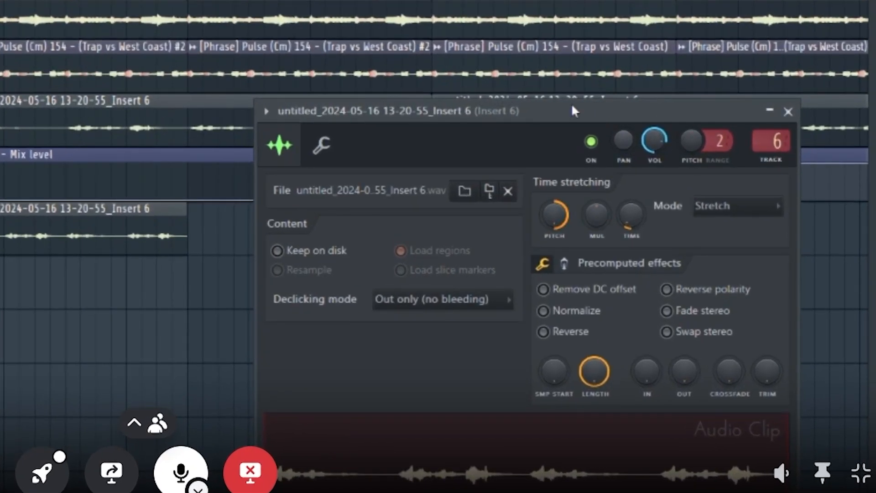
Raise the stretch pitch of the Insert 6 audio clip on Track 8 and reverse it, placing another copy at bar 5
left_click_drag(574, 111, 370, 39)
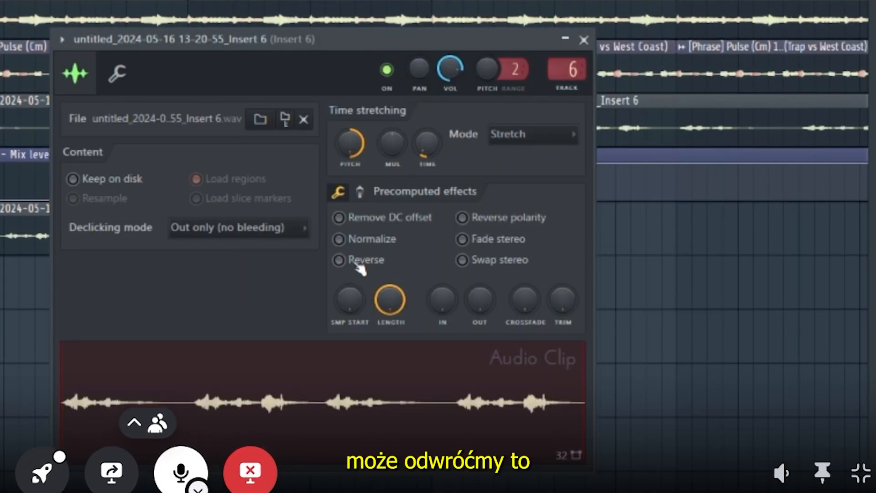
left_click(339, 259)
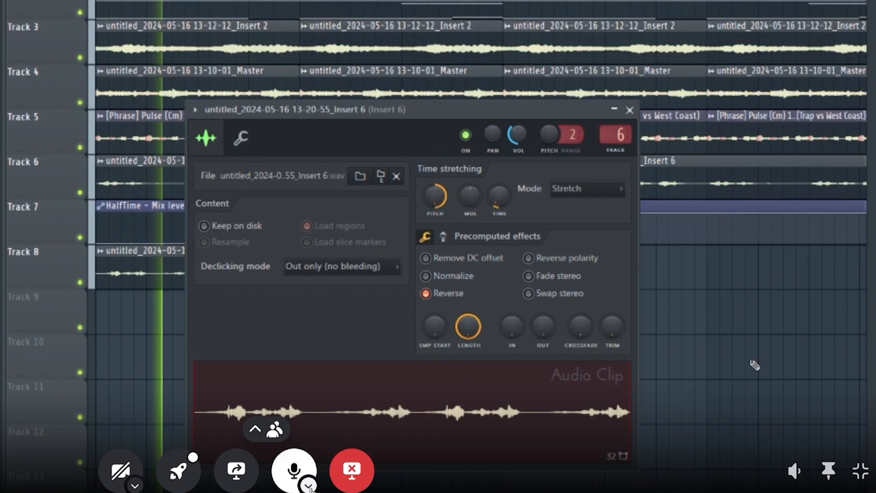
right_click(733, 350)
scroll(625, 391, "down", 2)
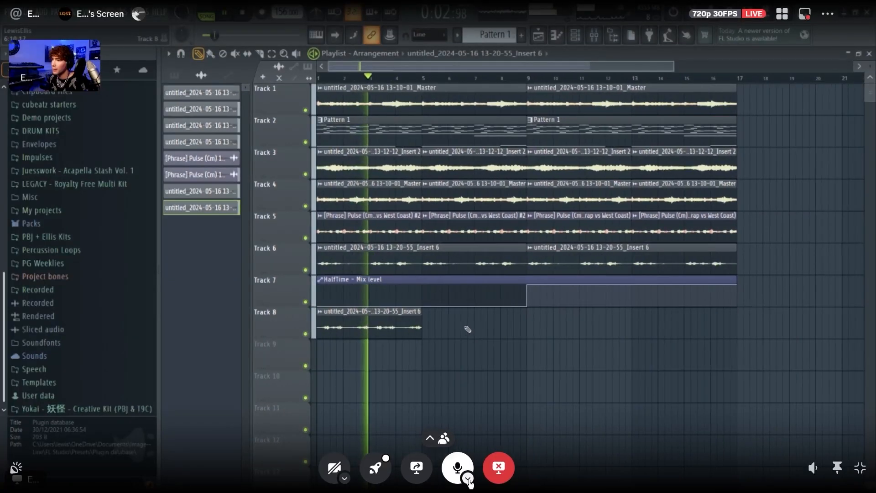
left_click(431, 326)
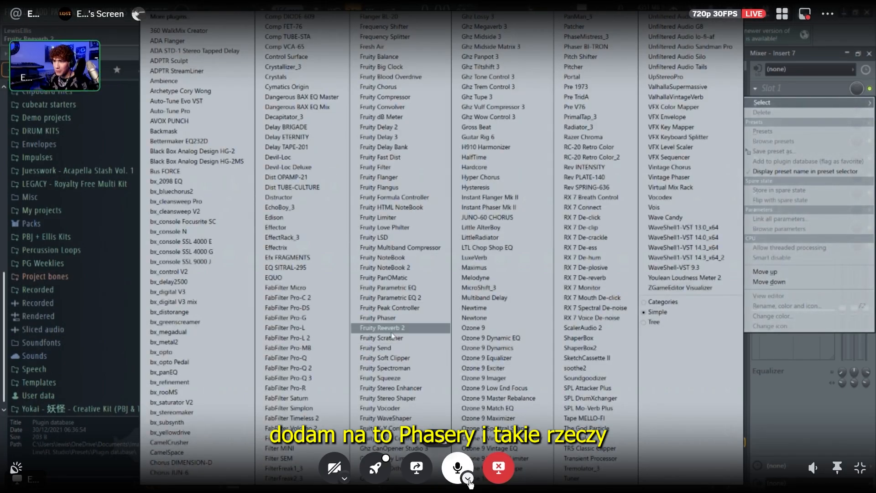
Load Fruity Phaser in the first effect slot of Insert 7 and adjust one of its controls
left_click(380, 318)
left_click_drag(386, 264, 385, 239)
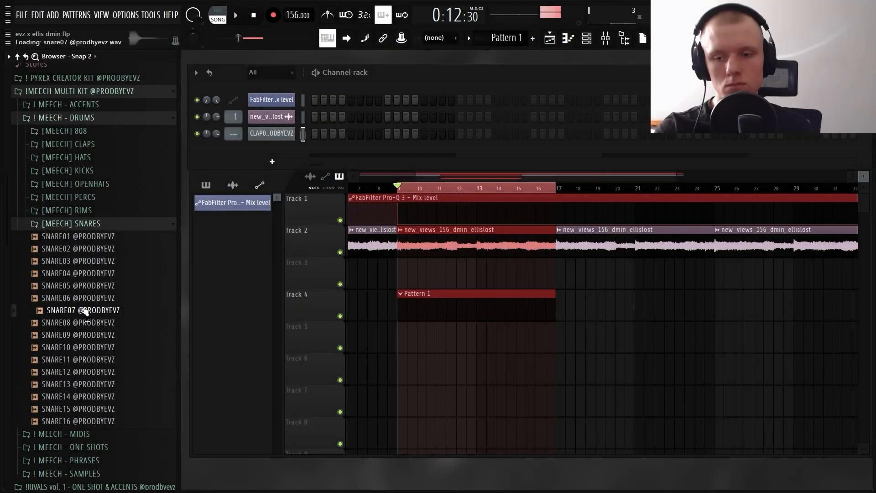
Add the SNARE07 sample to the channel rack, play the loop and place an extra B4 snare hit just before bar 3
left_click_drag(273, 140, 273, 137)
key("space")
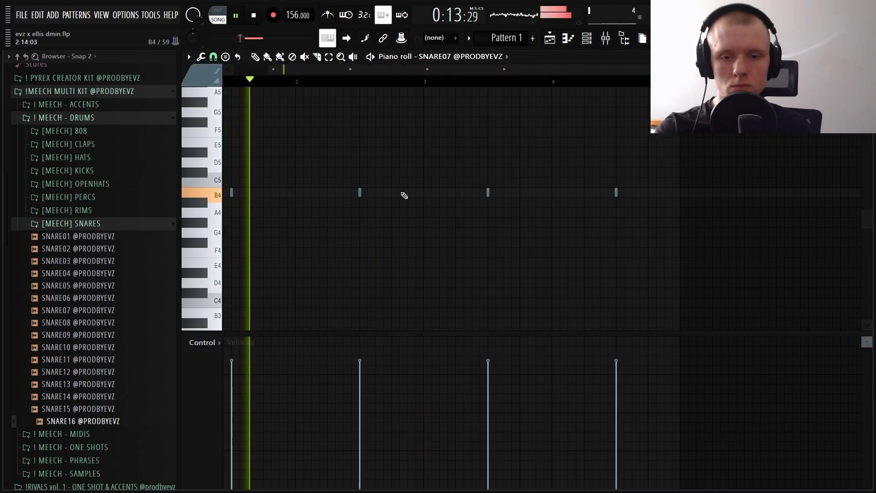
left_click_drag(413, 212, 402, 186)
scroll(408, 192, "down", 1)
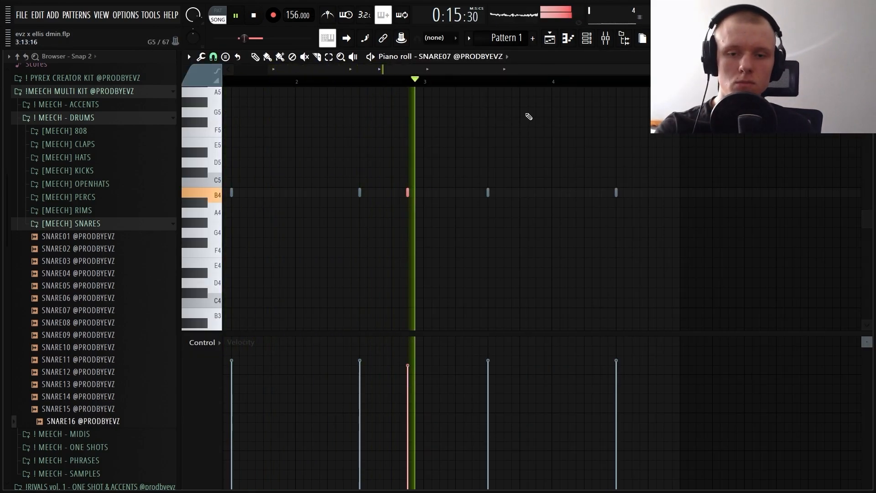
Add short E5 snare hits near the end of bar 4 and a higher chopped snare roll starting at bar 8
scroll(548, 87, "down", 2)
scroll(618, 90, "up", 1)
scroll(632, 90, "up", 4)
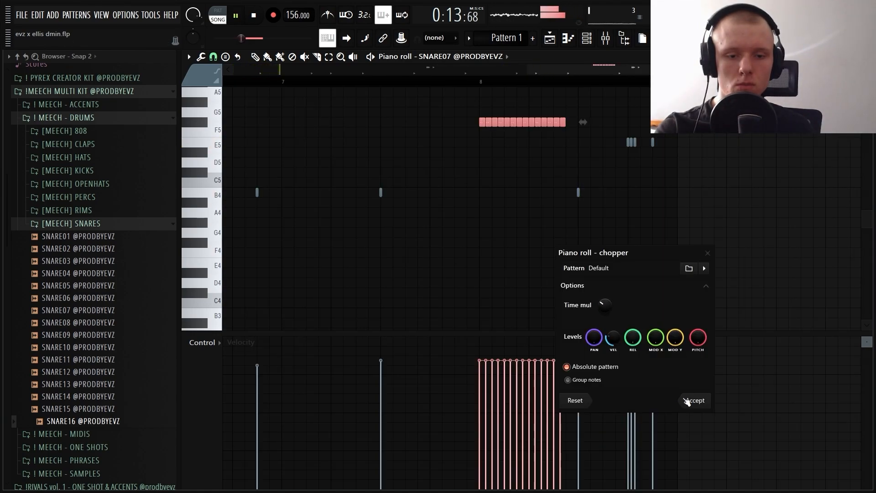
left_click(687, 400)
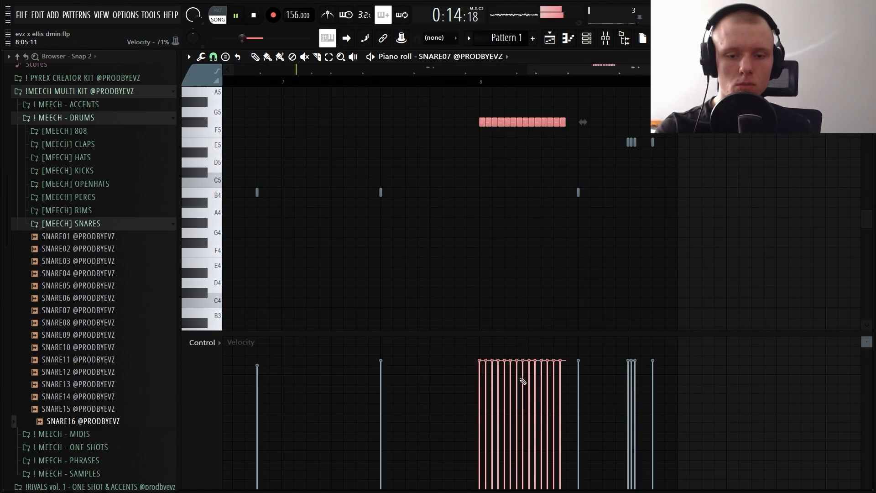
left_click_drag(692, 144, 626, 137)
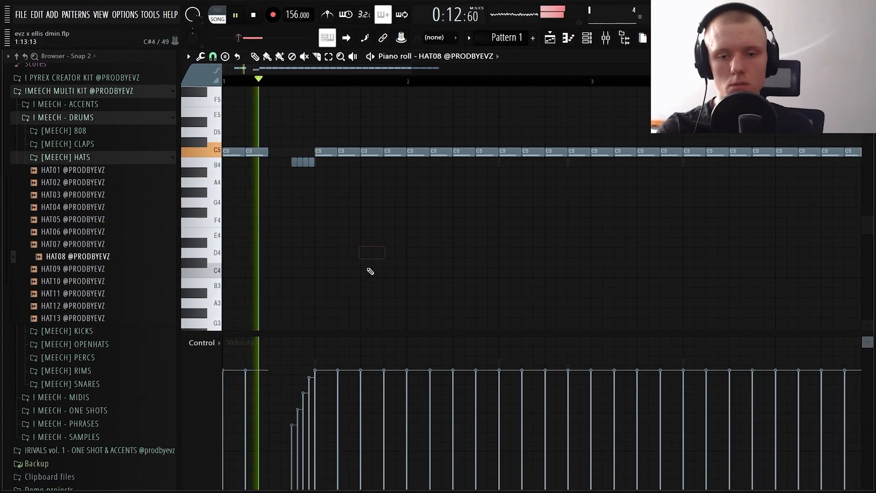
Add a B3 hi-hat note late in bar 1 and chop two C5 notes in bar 2 into fast rolls
left_click(370, 282)
left_click(373, 284, "ctrl")
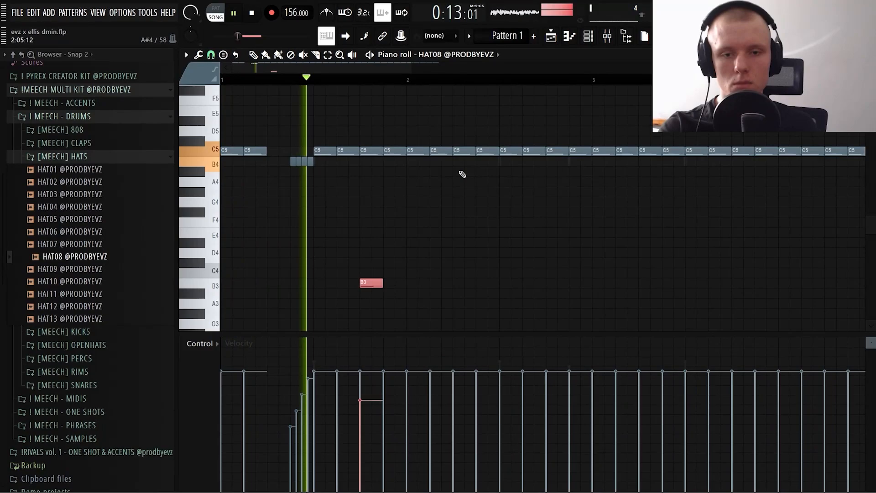
left_click(462, 150, "ctrl")
key("alt+u")
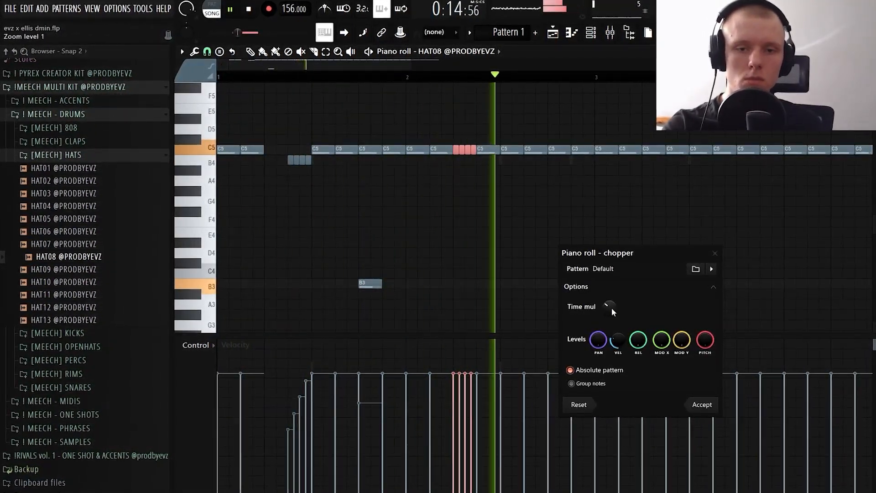
left_click_drag(610, 306, 612, 320)
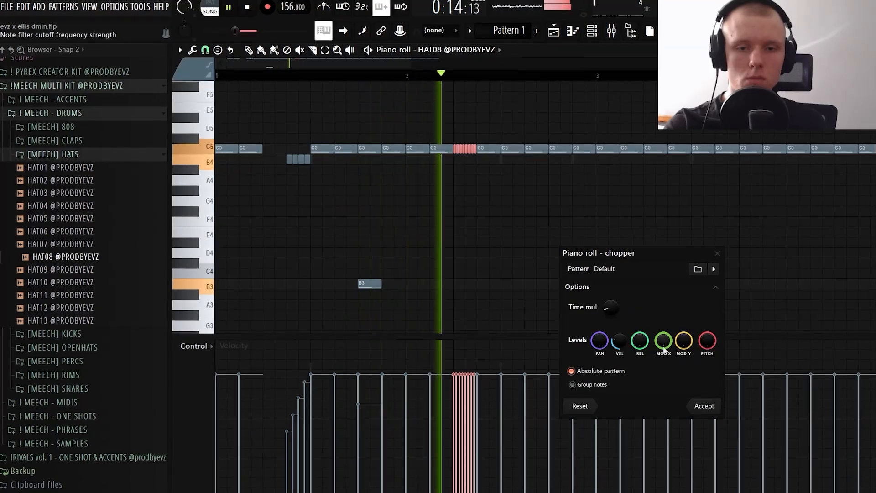
left_click(704, 406)
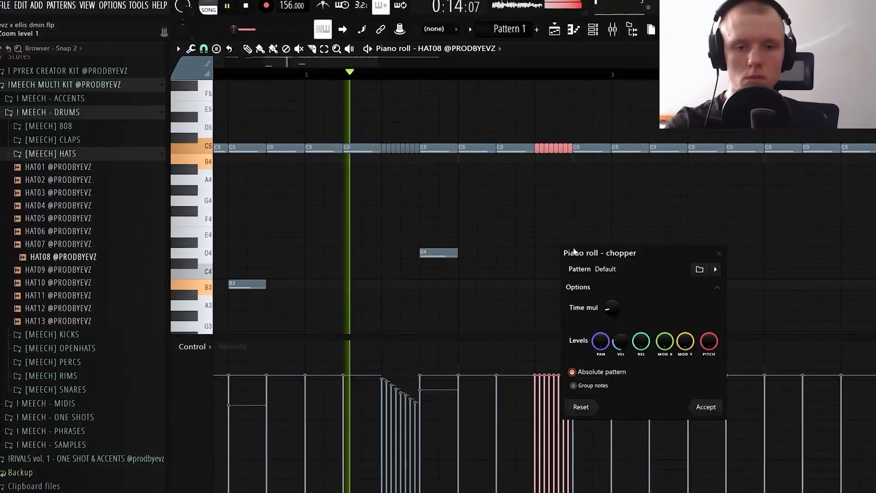
left_click(691, 405)
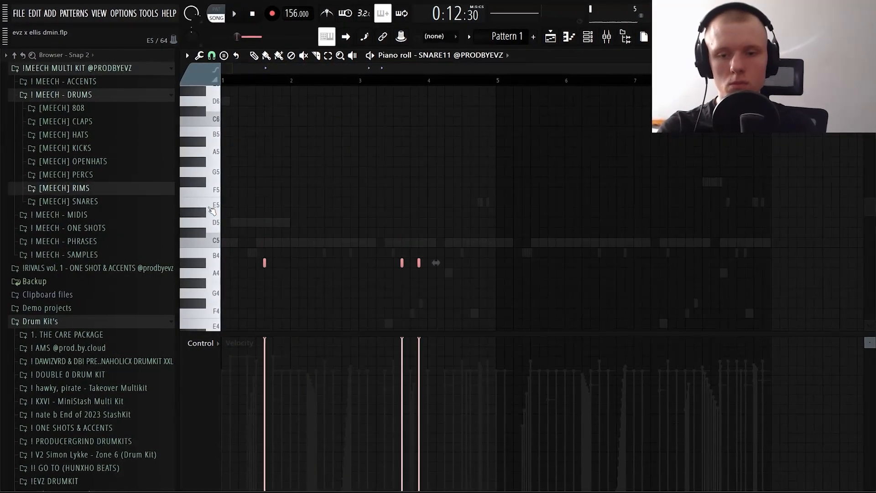
Duplicate the SNARE11 hits from bars 1 to 4 into bars 5 to 8
key("space")
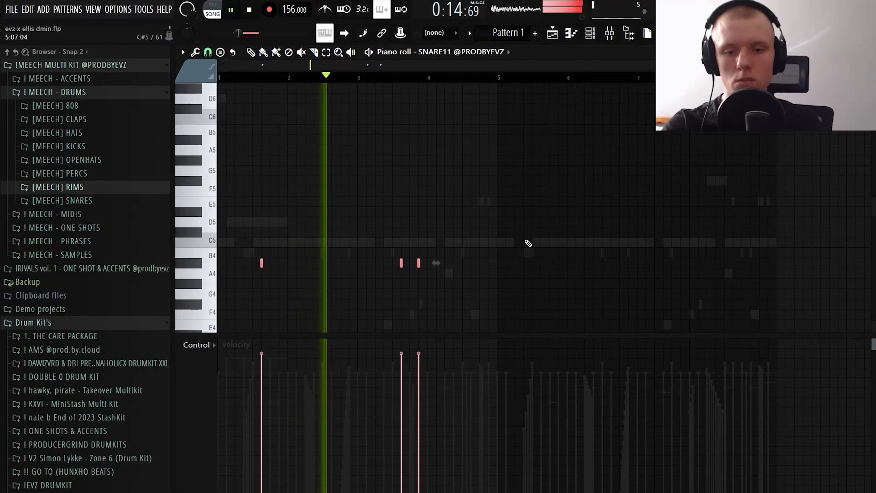
scroll(472, 198, "down", 3)
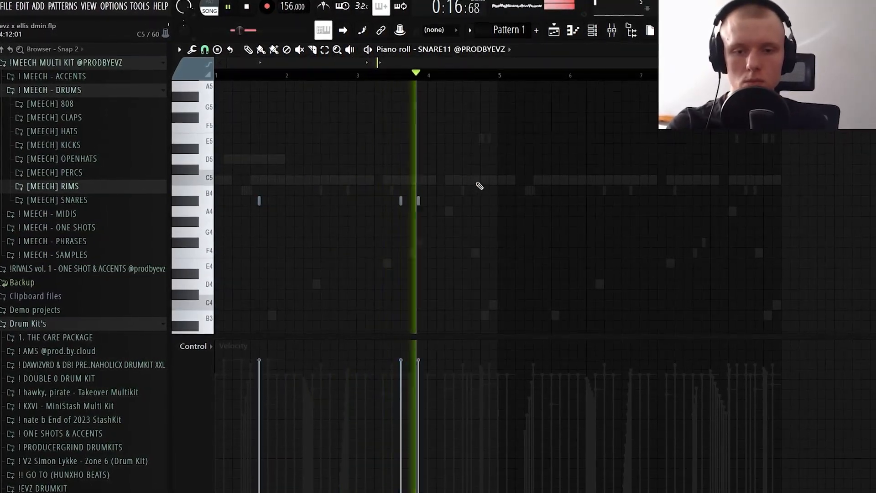
left_click_drag(501, 77, 224, 80)
key("ctrl+b")
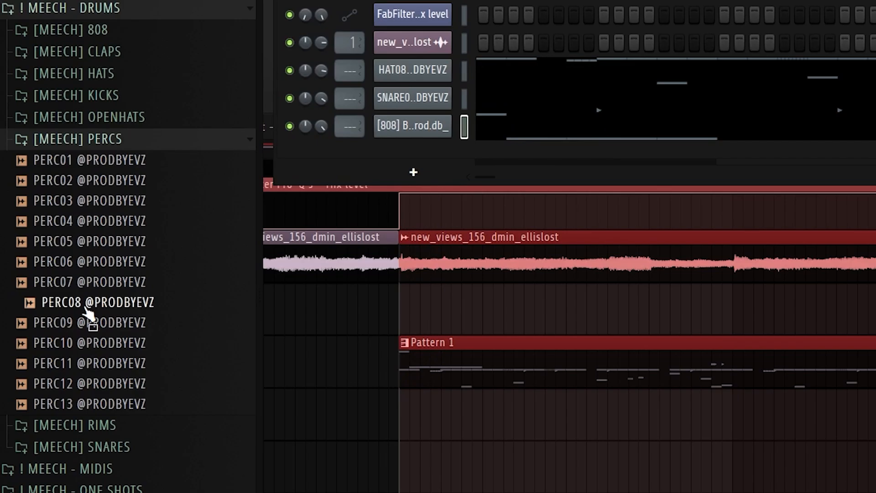
Place two PERC08 hits late in bar 2, pan the first one, and add a short D5 note late in bar 4 of the Blastoise 808
left_click_drag(87, 313, 407, 158)
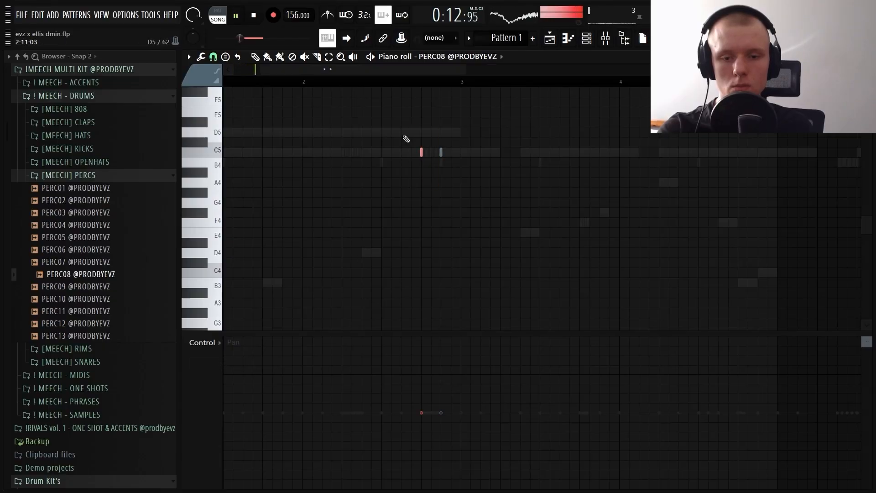
scroll(421, 151, "up", 5)
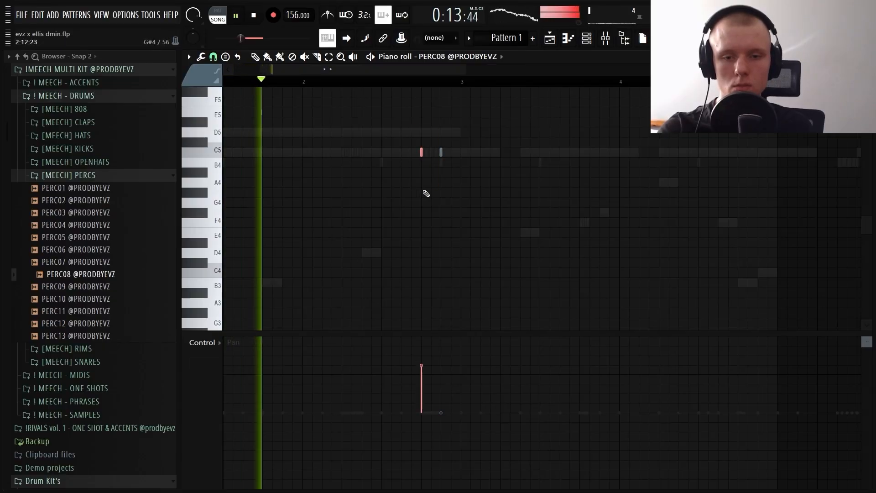
left_click_drag(457, 177, 434, 130)
scroll(440, 149, "down", 7)
scroll(525, 173, "up", 3)
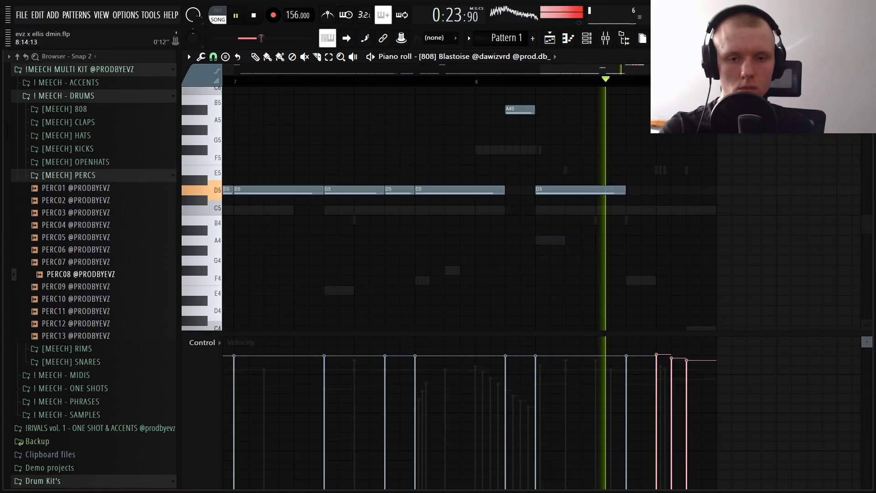
scroll(568, 170, "down", 2)
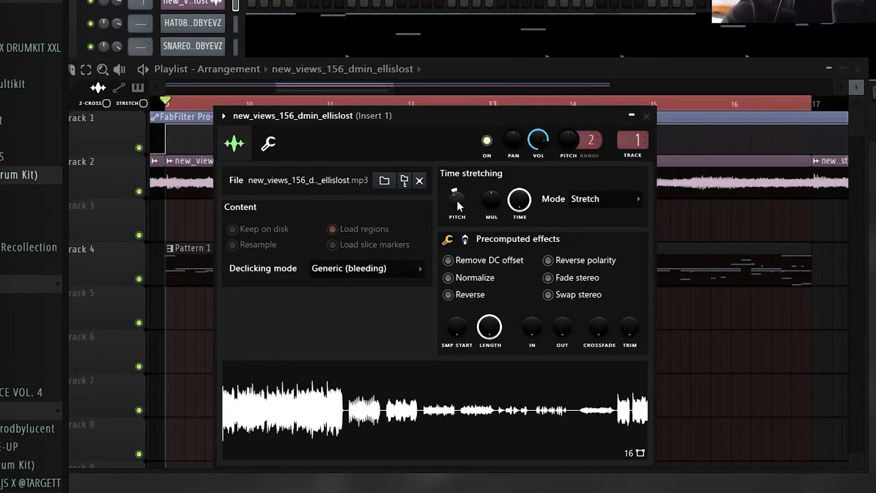
Set the tempo to 126 BPM and lower the stretch pitch of the new_views_156_dmin_ellislost clip
key("space")
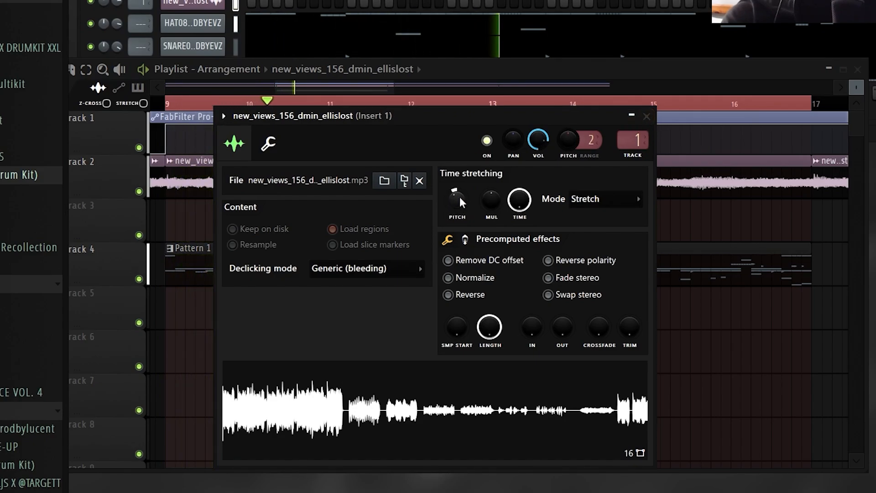
key("space")
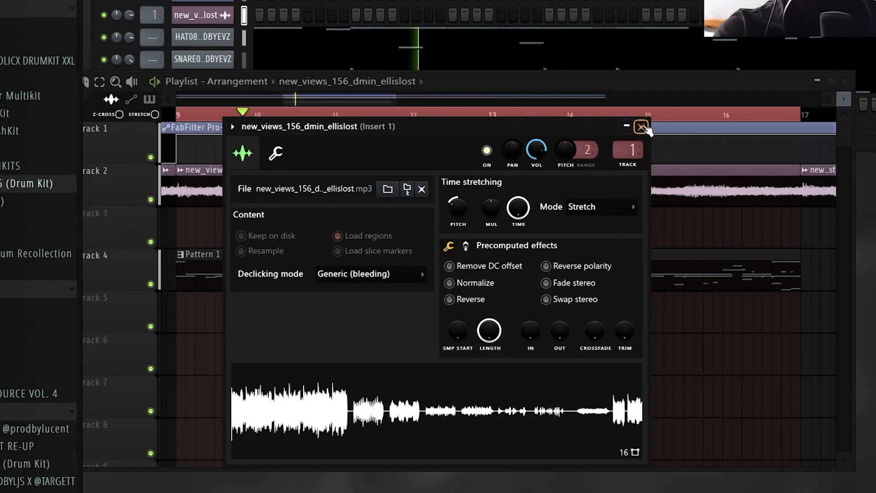
left_click(647, 116)
Transpose all Blastoise 808 notes down four semitones, so the main notes sit on A#4, and play the loop
left_click(458, 83)
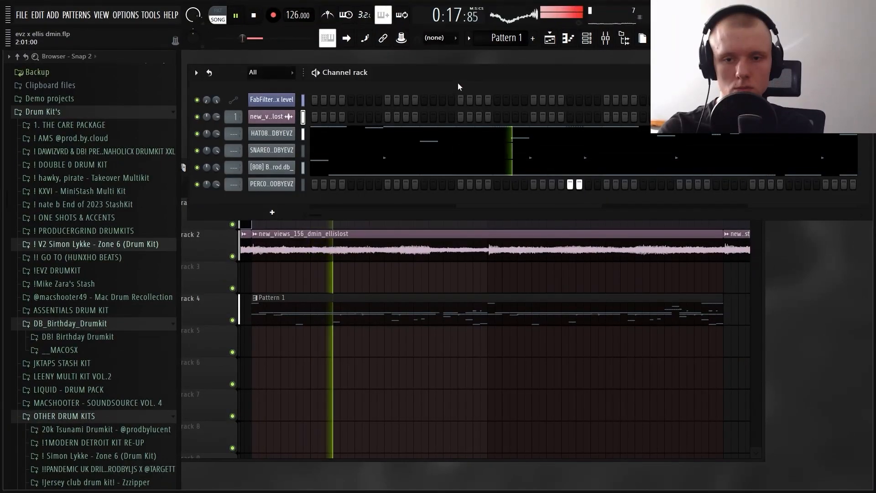
right_click(292, 167)
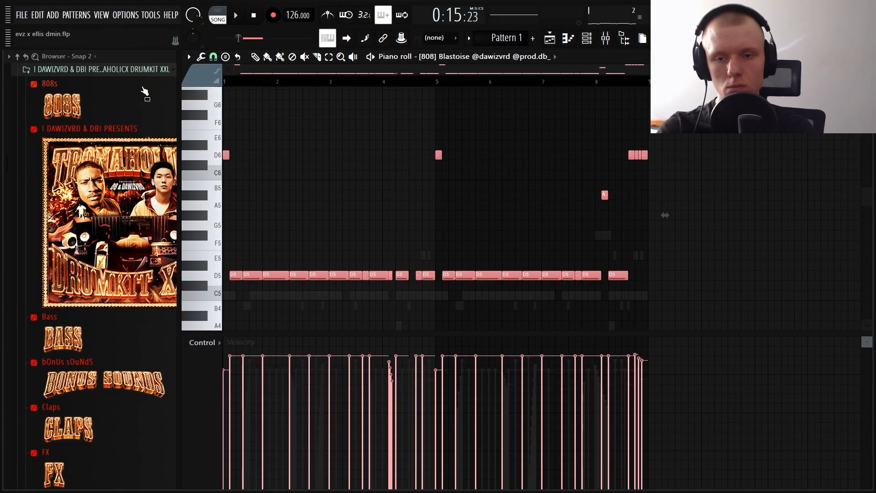
key("Down")
key("Down")
key("Down")
key("Down")
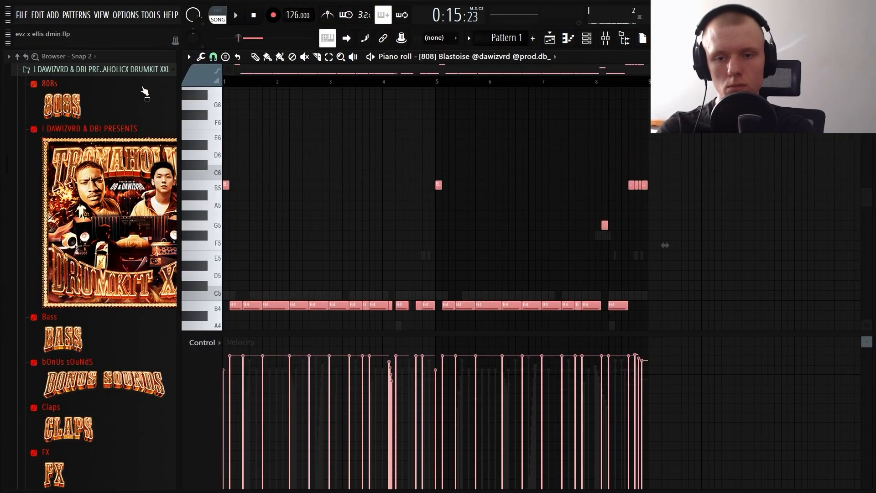
key("space")
left_click(478, 177, "ctrl")
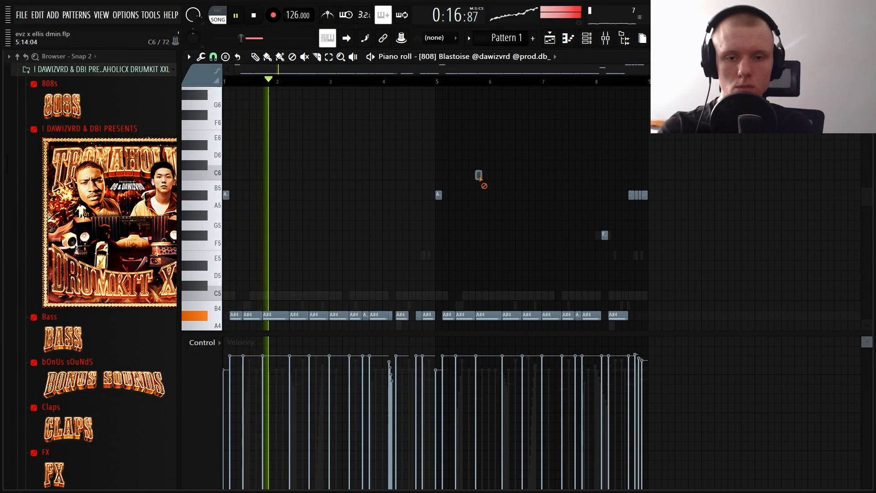
Add the TRONAHOLICKICK5 sample and place C5 kick hits across bars 1 and 2
scroll(494, 169, "down", 4)
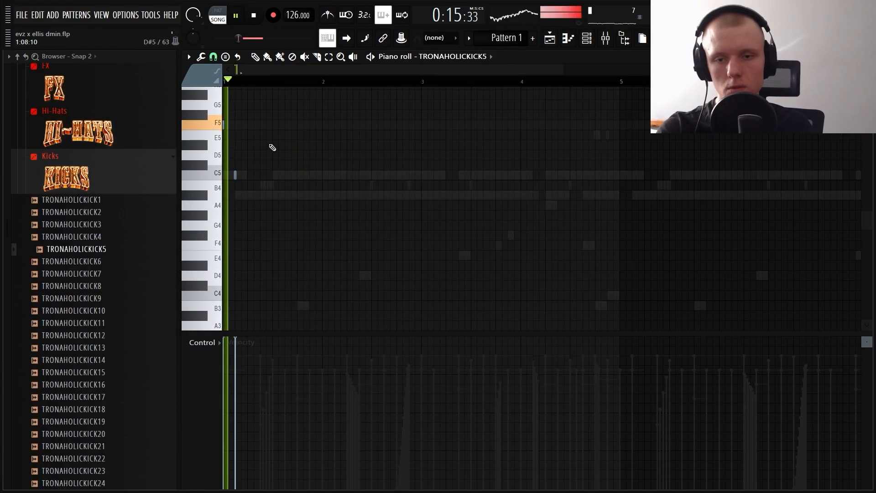
left_click(310, 175)
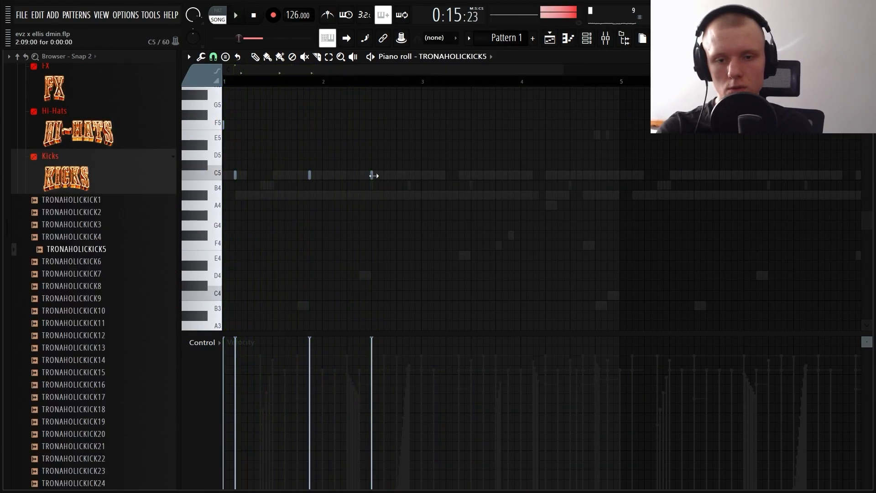
left_click(384, 175)
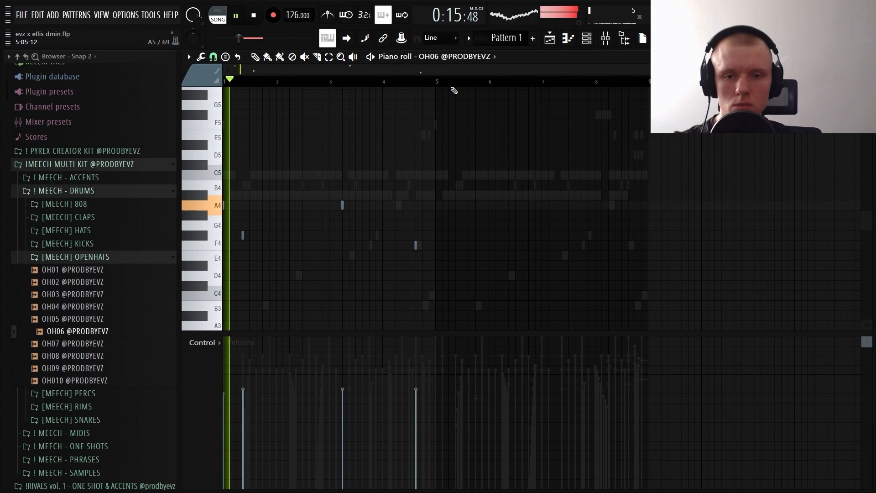
Duplicate the OH06 open-hat notes from the first four bars into bars 5 to 8
mouse_move(647, 81)
left_mouse_down()
mouse_move(437, 83)
mouse_move(649, 84)
left_mouse_up()
scroll(379, 82, "up", 3)
left_click(458, 147)
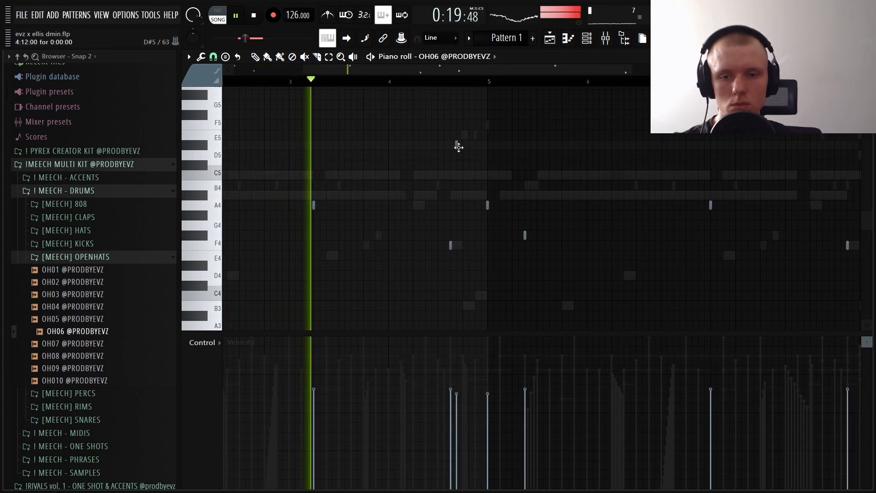
right_click(458, 146)
left_click(486, 145)
right_click(486, 146)
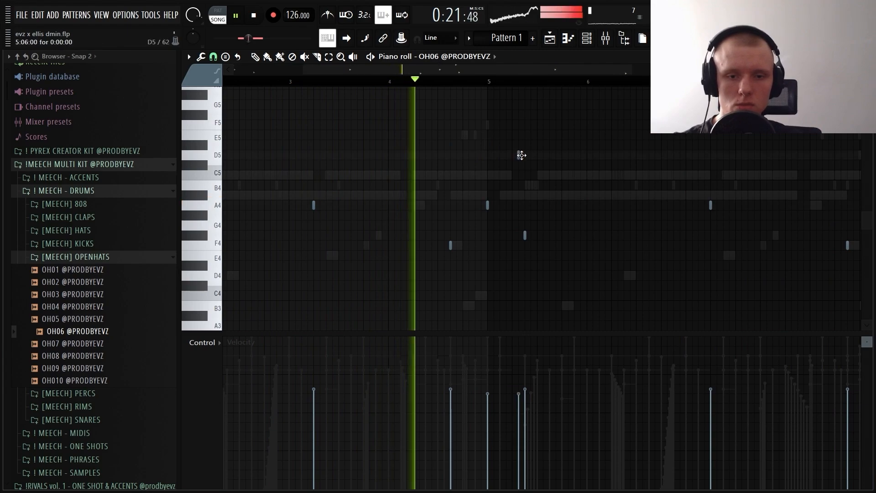
left_click(556, 185)
right_click(565, 186)
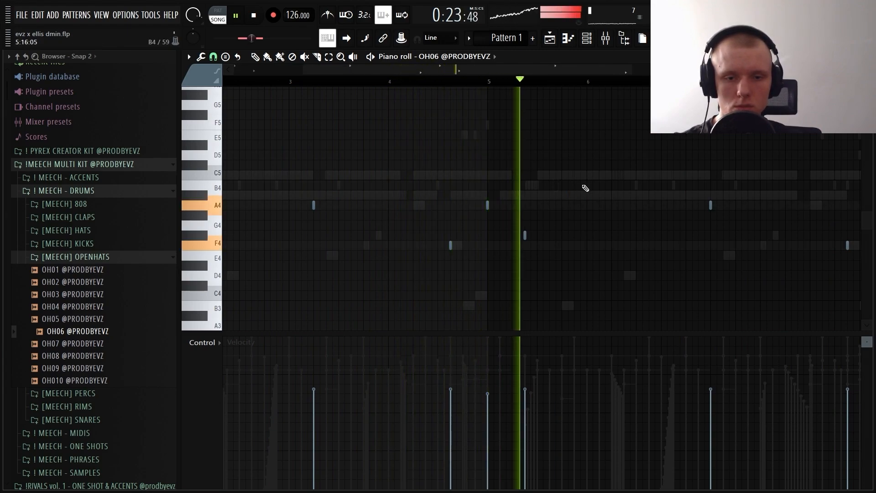